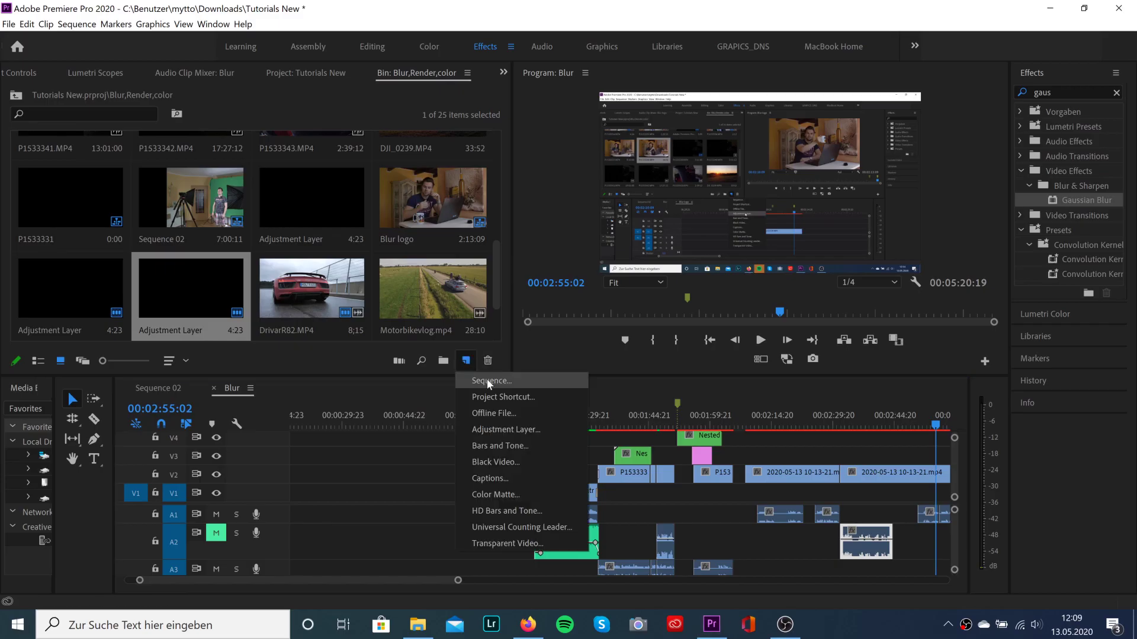
- Create a new sequence named 'Blur logo'
click(486, 379)
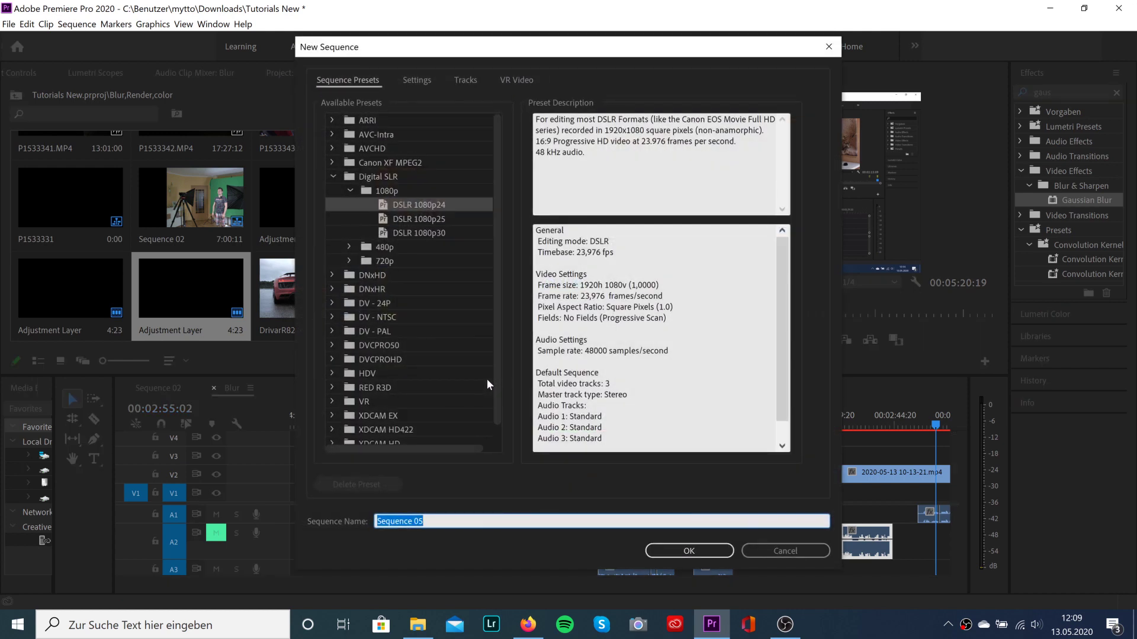
text(Blur logo)
key(Return)
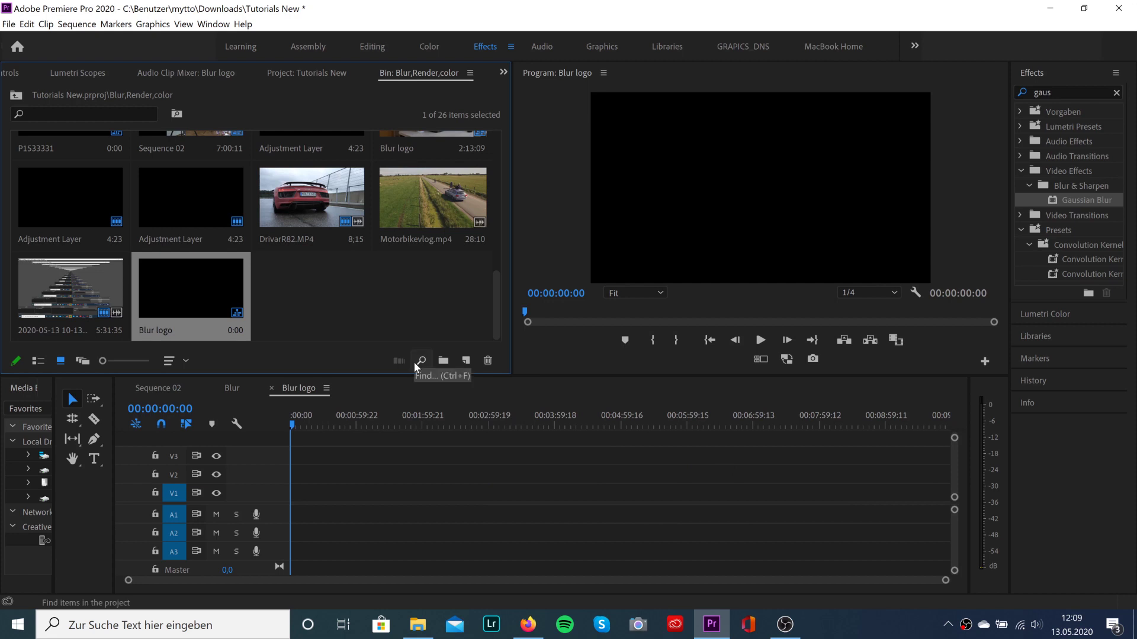
- Place only the video of DrivarR82.MP4 on V1, keeping the existing sequence settings
double_click(314, 197)
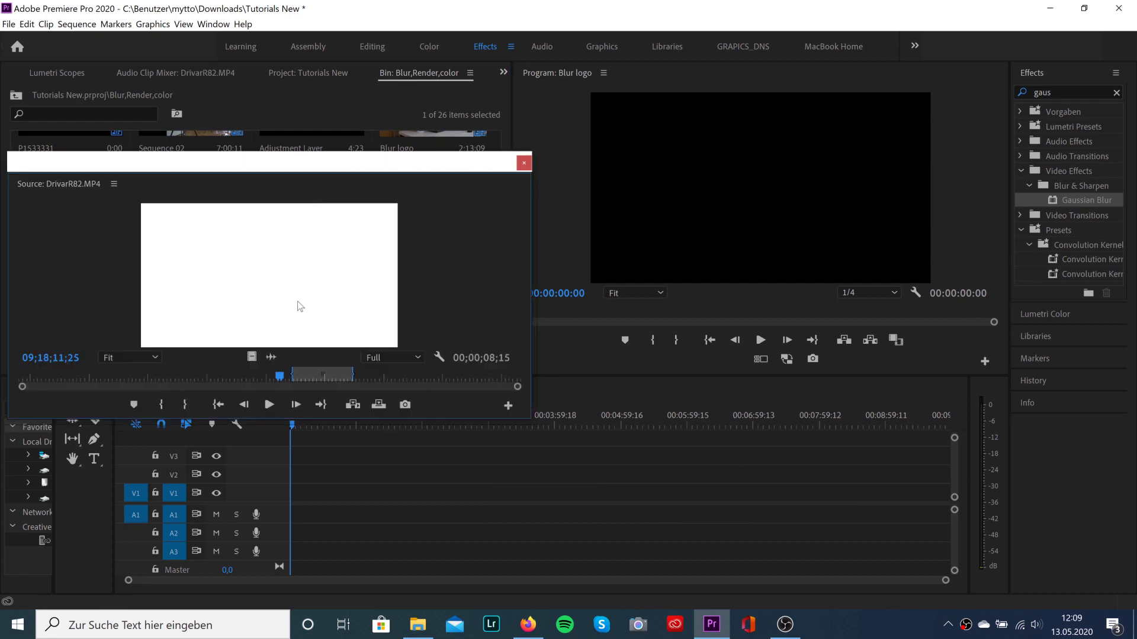
drag(255, 358, 406, 490)
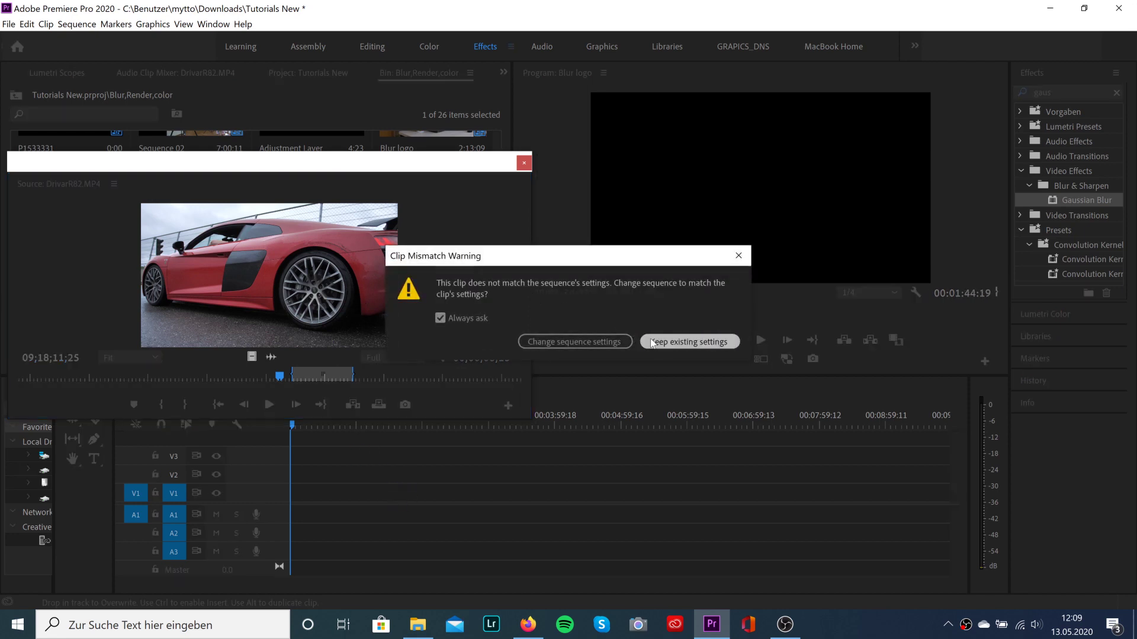
click(688, 340)
- Create a 1920x1080 adjustment layer on V2 and trim it to DrivarR82.MP4's end
click(466, 361)
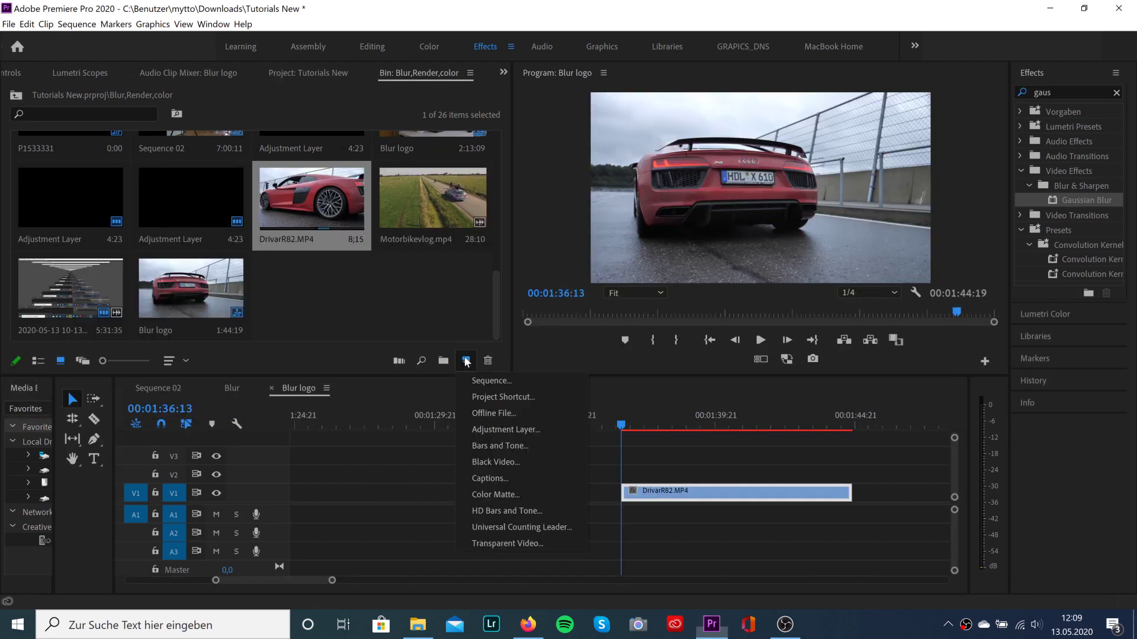
click(501, 430)
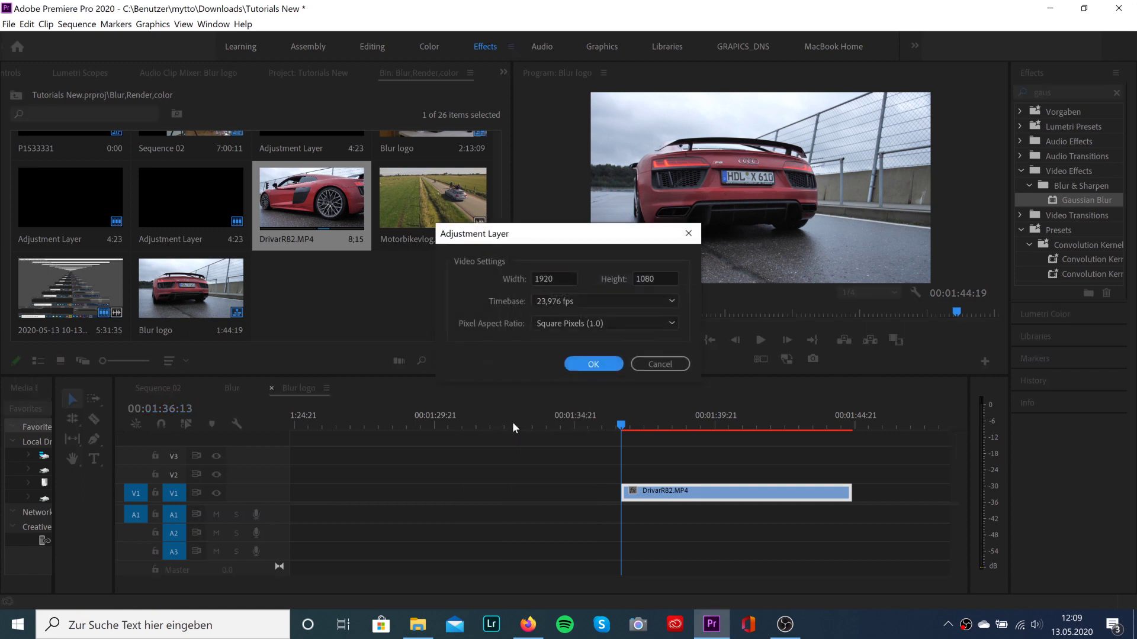
click(593, 364)
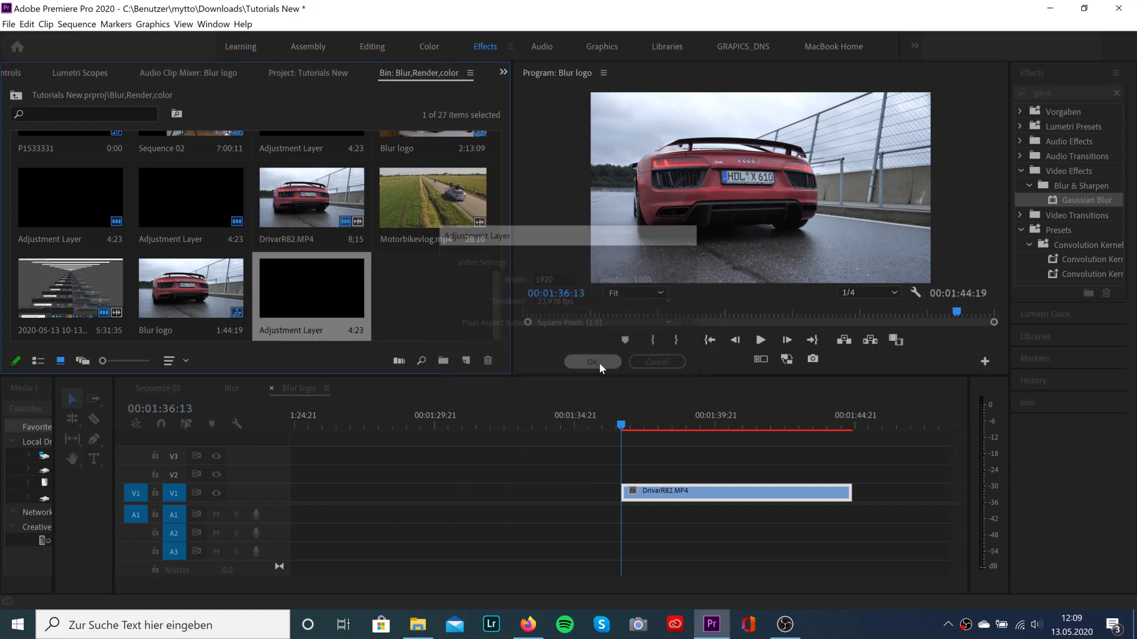
drag(323, 296, 629, 473)
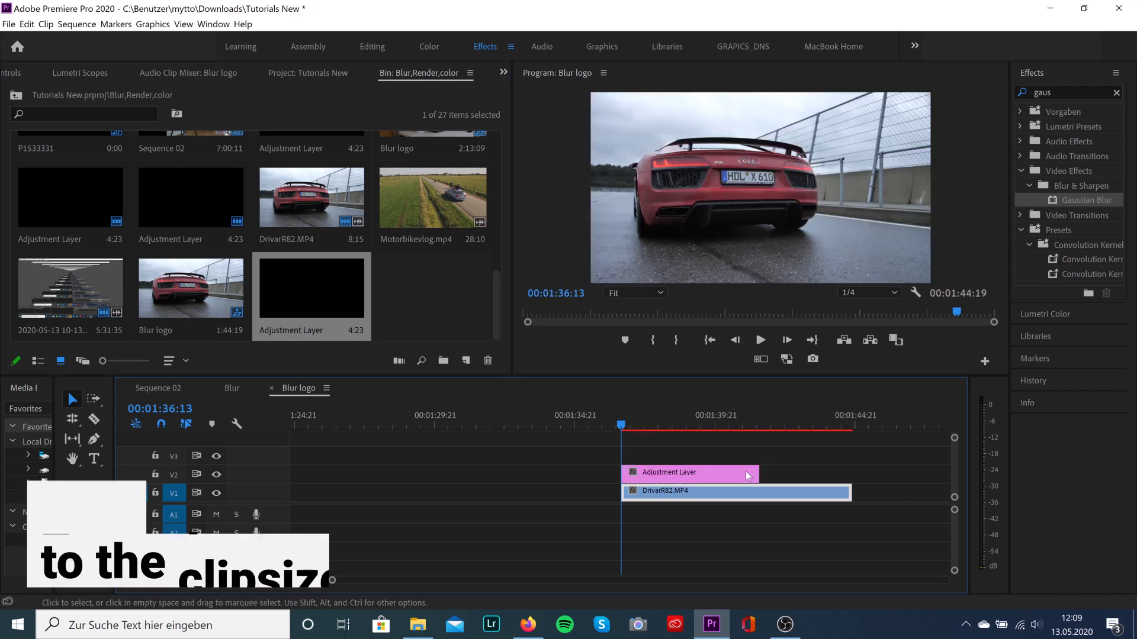
drag(759, 472, 852, 472)
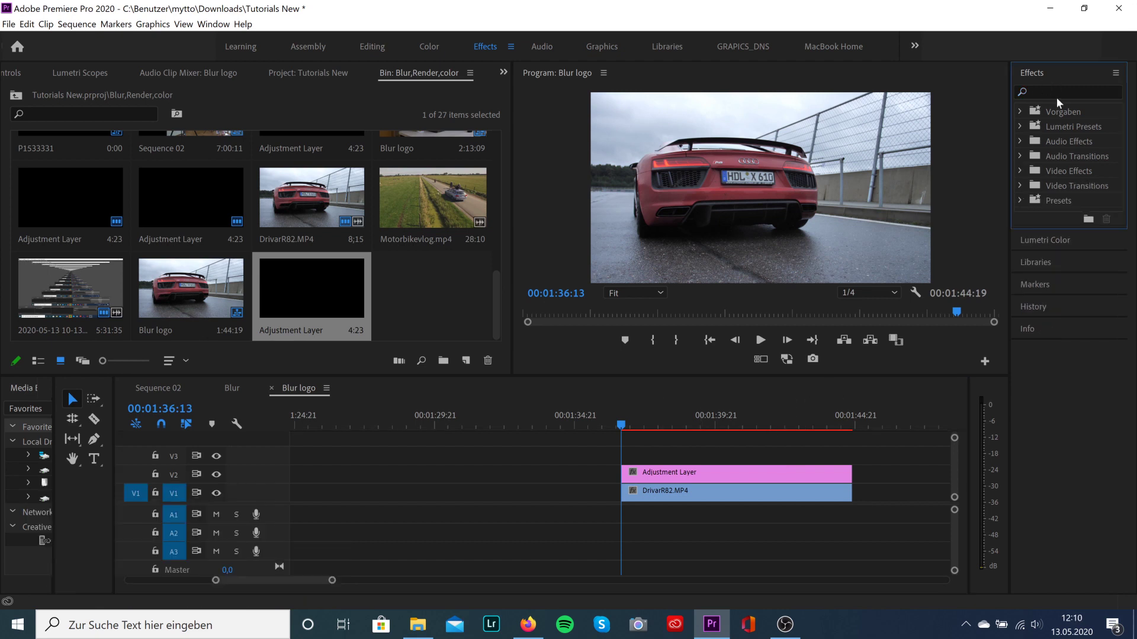
- Search for 'gaus' and apply Gaussian Blur to the adjustment layer
click(1057, 94)
text(gaus)
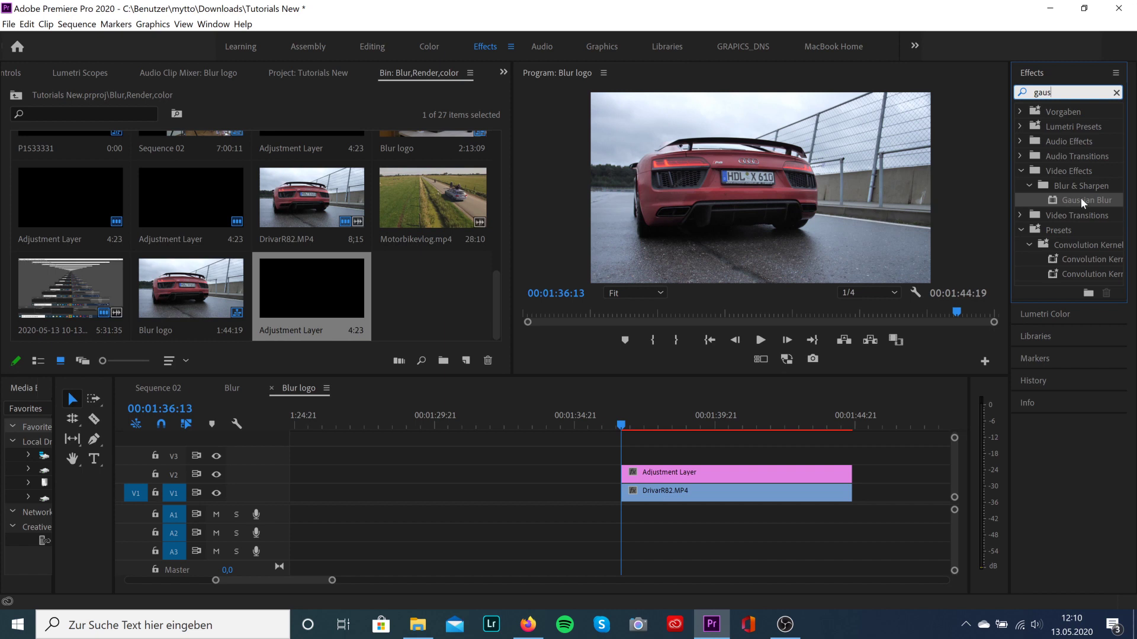
drag(1082, 203, 677, 478)
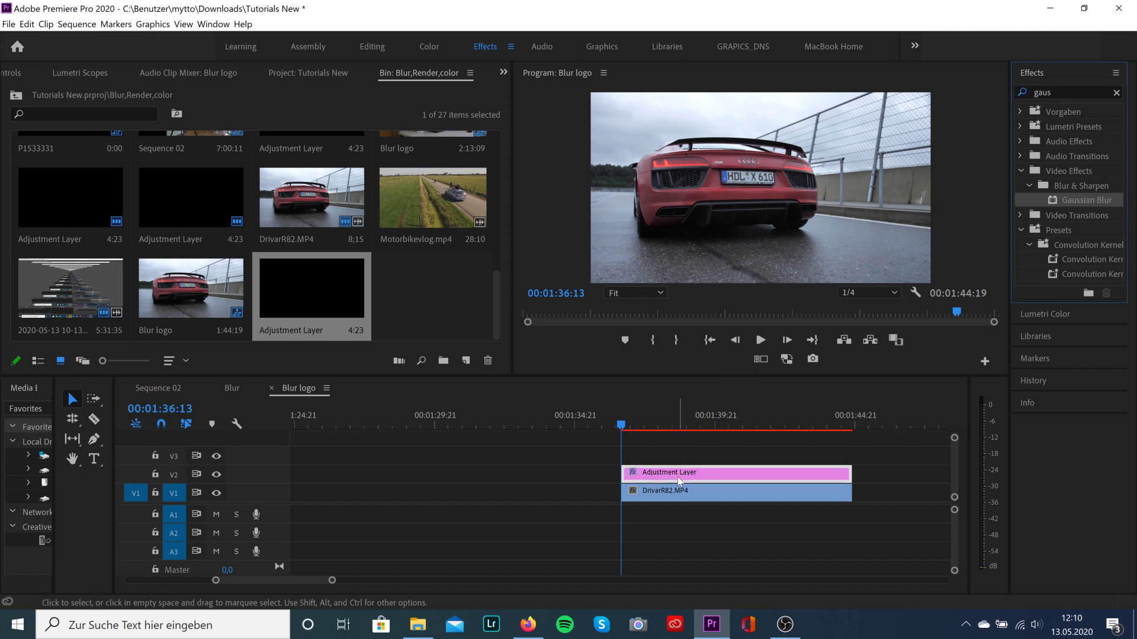
- Show the adjustment layer's Effect Controls and scroll to the Gaussian Blur settings
click(502, 74)
click(526, 90)
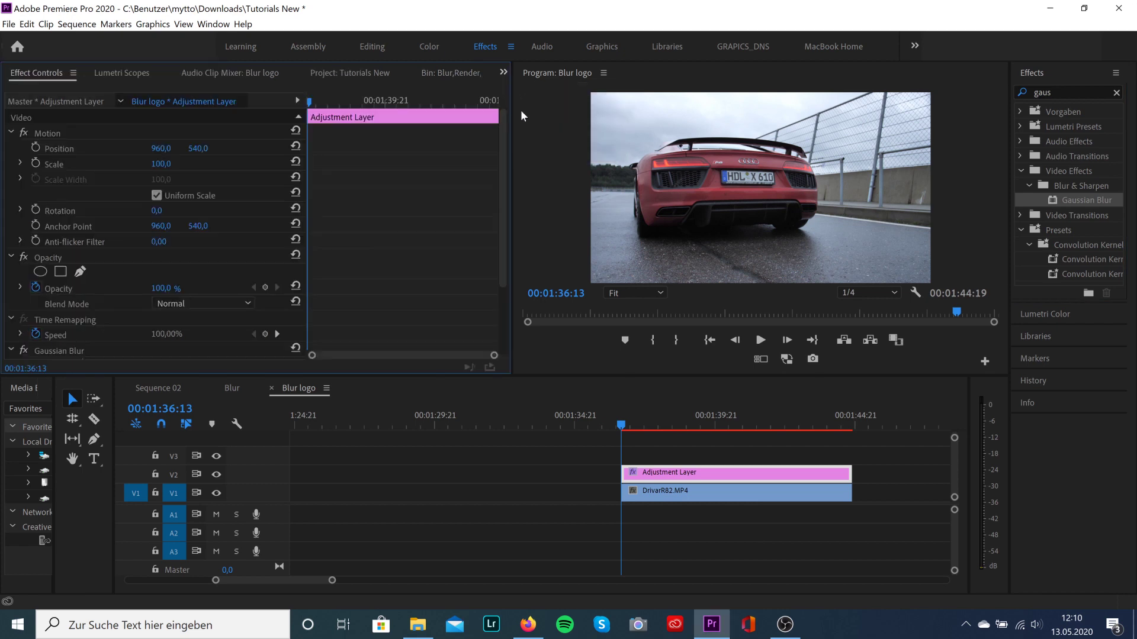
drag(501, 149, 495, 225)
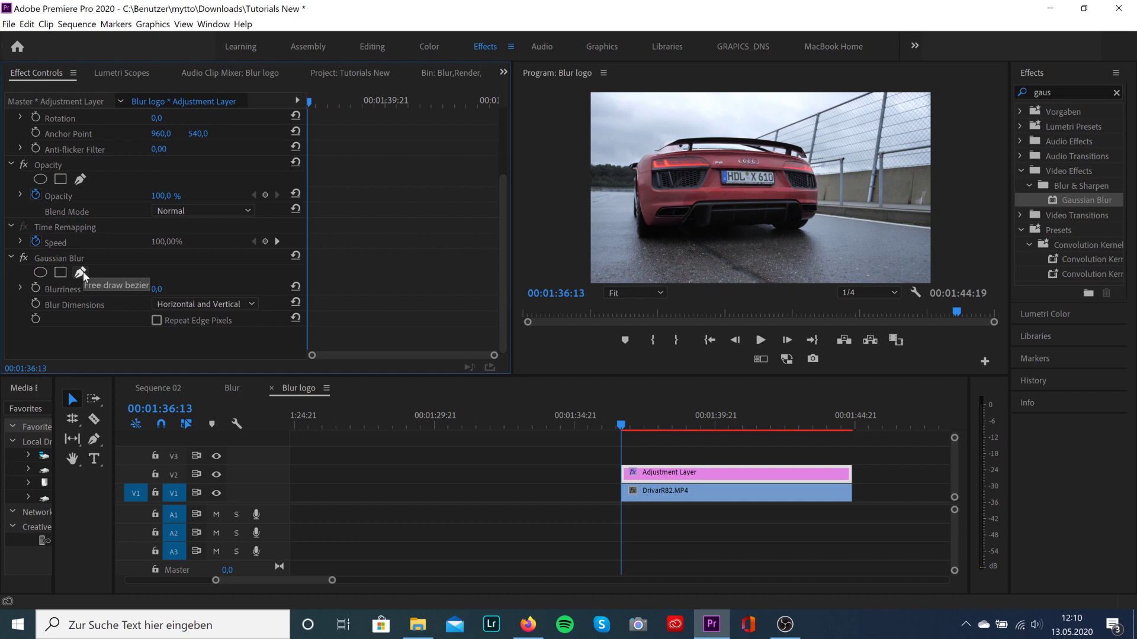
- Add a rectangular mask to Gaussian Blur and zoom the Program monitor to 200%
click(62, 275)
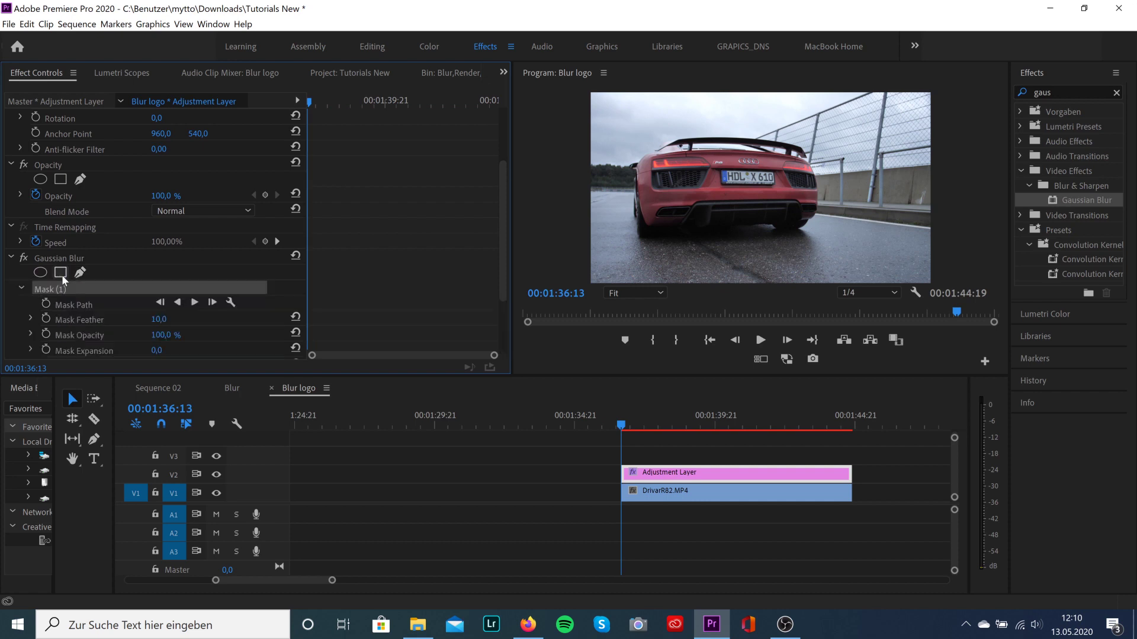
click(642, 294)
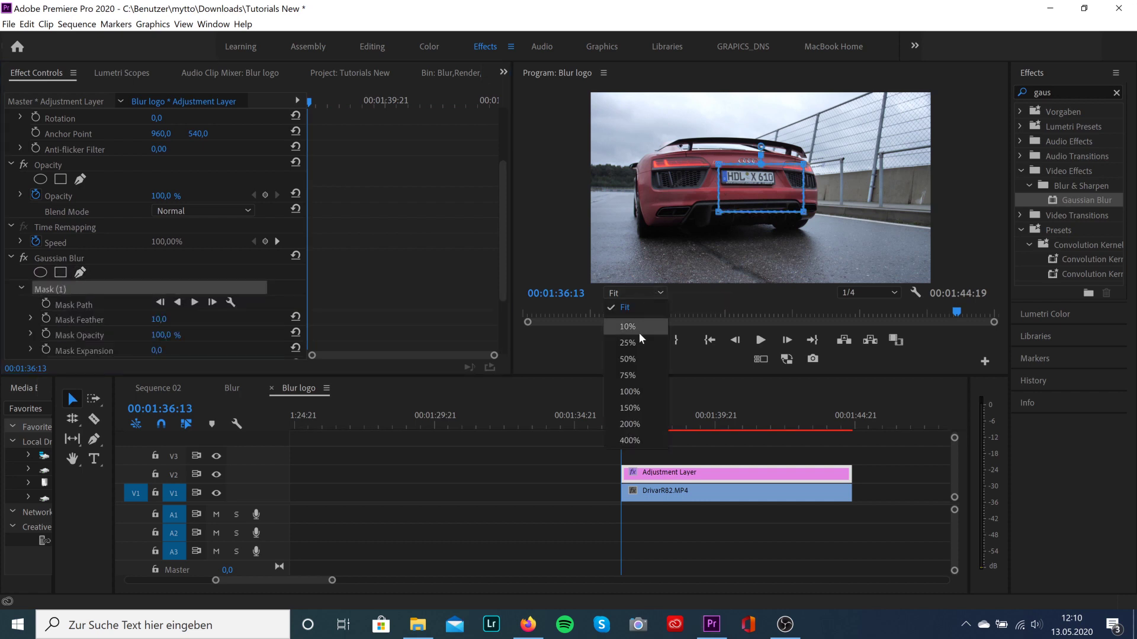
click(638, 423)
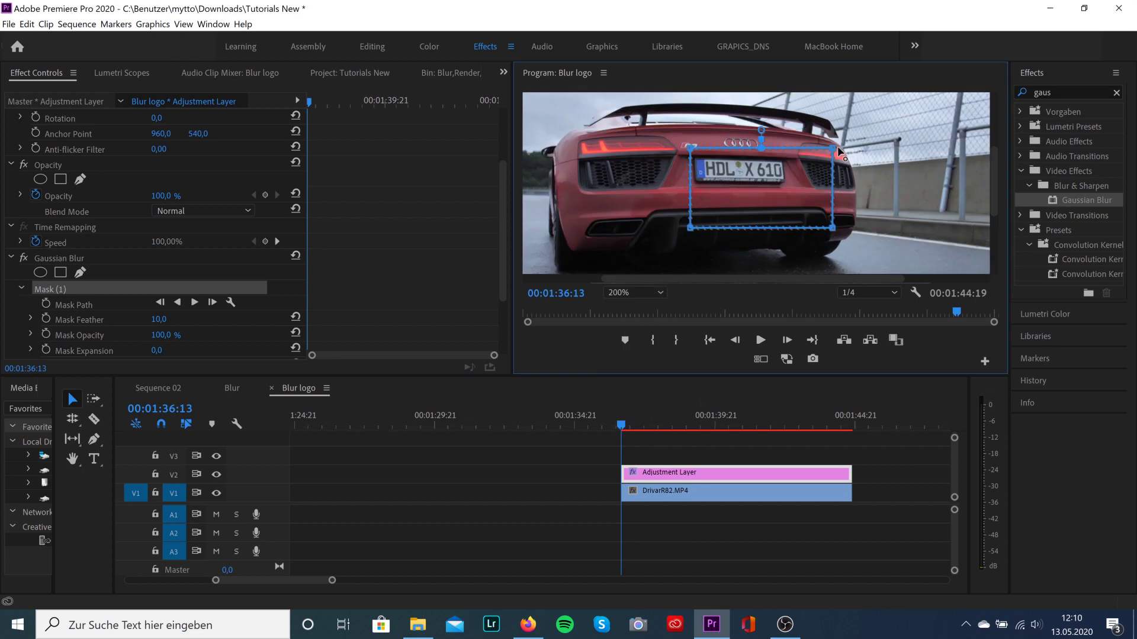
- Adjust the mask corners so the rectangle frames the licence plate
drag(834, 152, 832, 208)
key(ctrl+z)
key(ctrl+z)
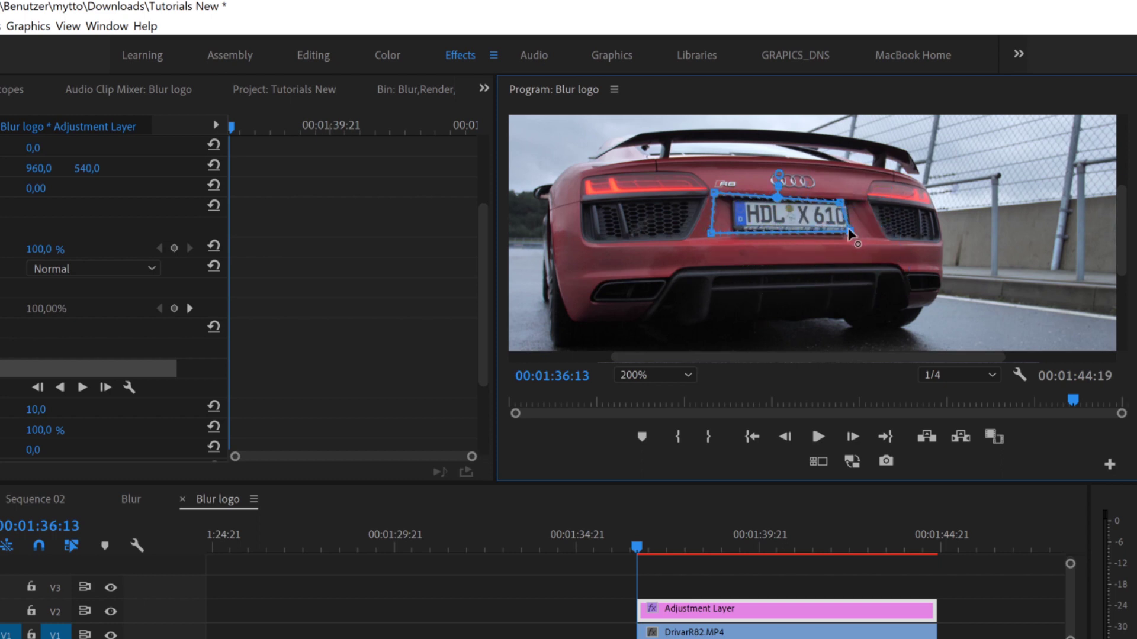
key(ctrl+z)
key(ctrl+z)
key(ctrl+z)
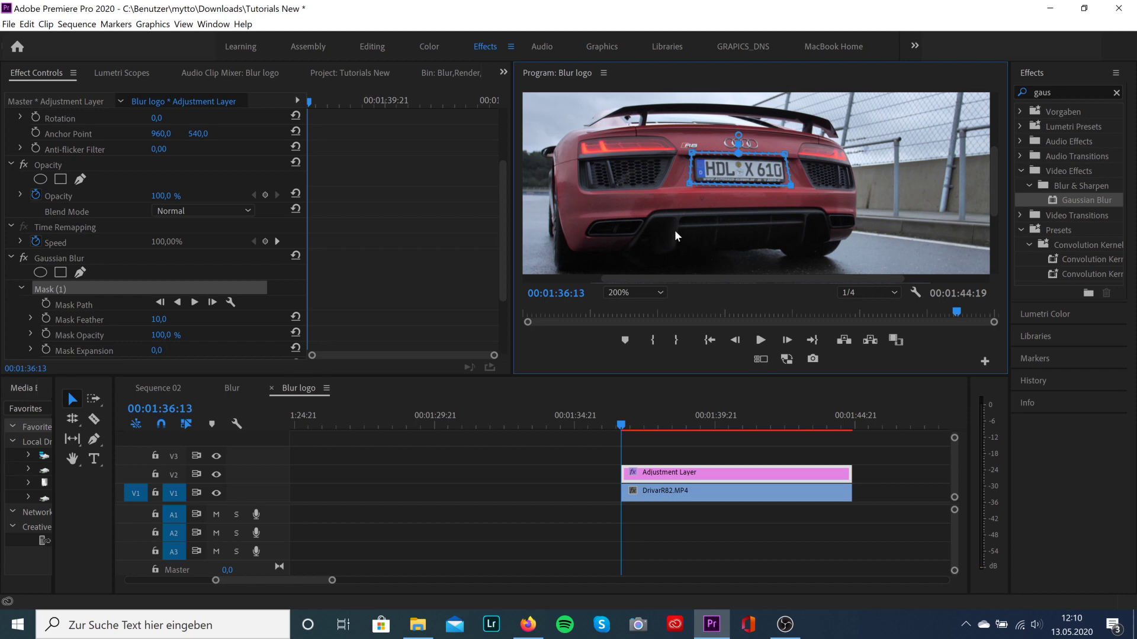
- Set Blurriness 48, keyframe mask properties, Feather 29, Expansion 16, then track the mask forward
scroll(156, 307, down, 3)
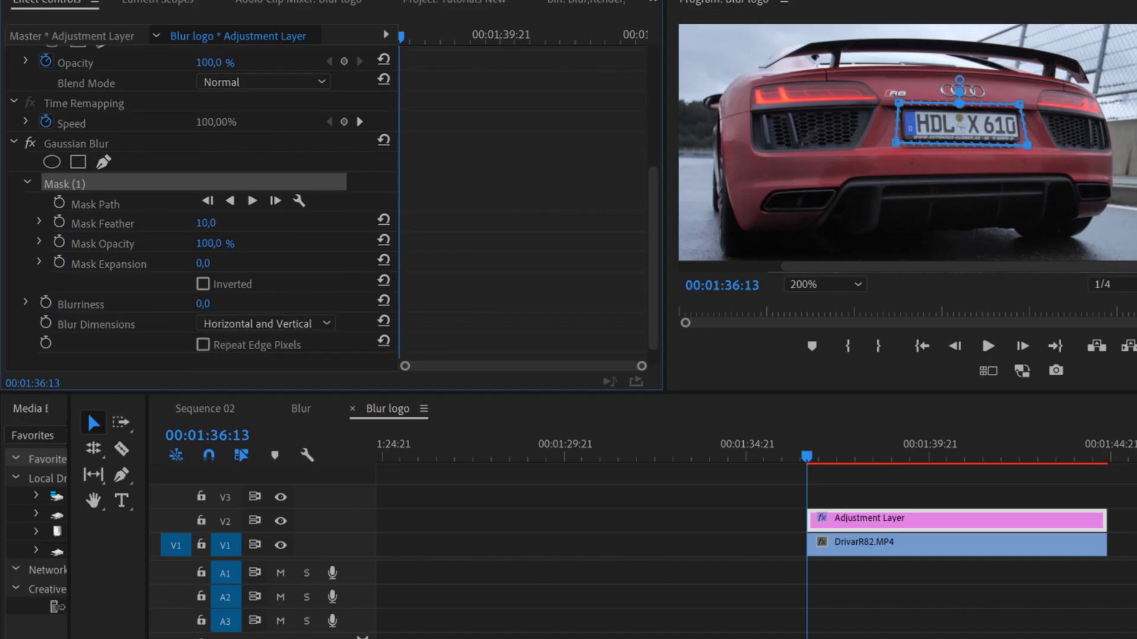
drag(201, 307, 230, 306)
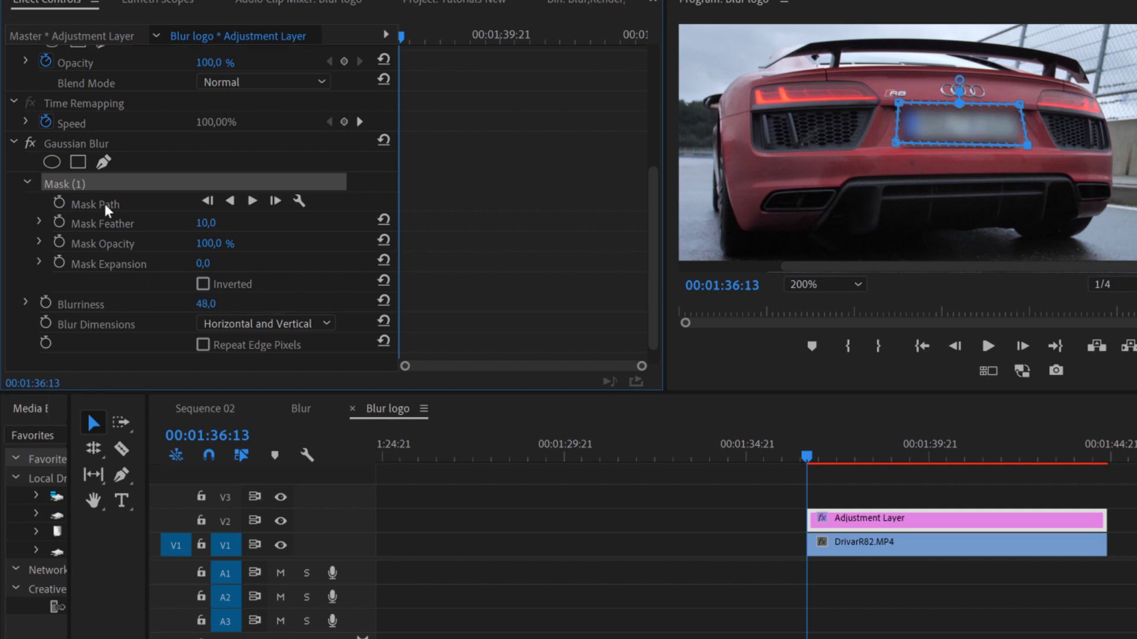
click(59, 203)
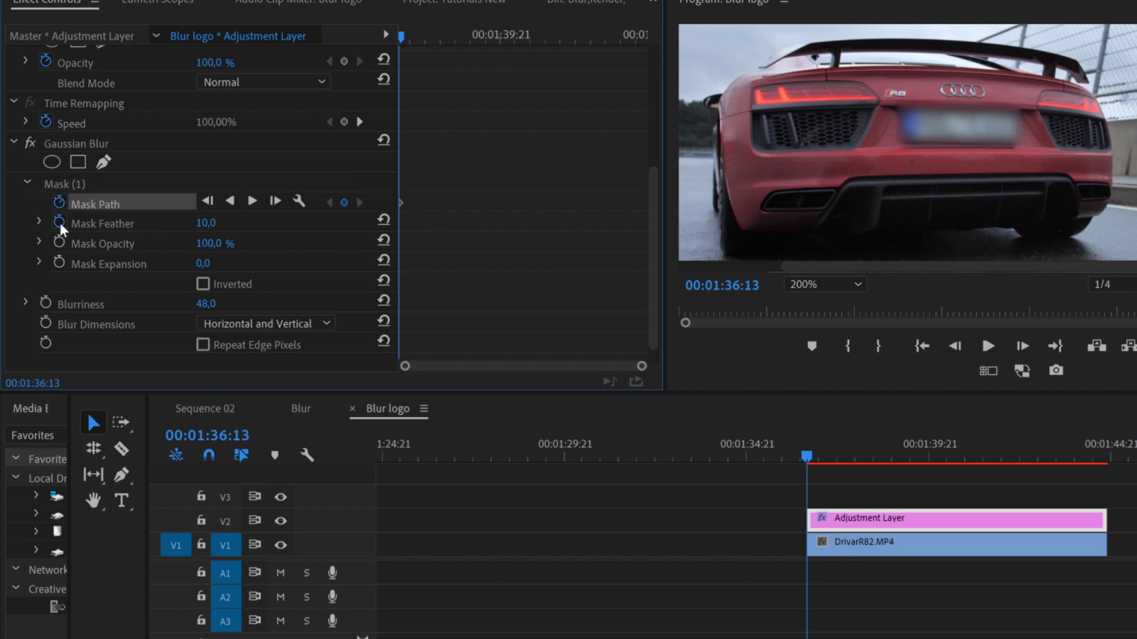
click(59, 224)
click(60, 244)
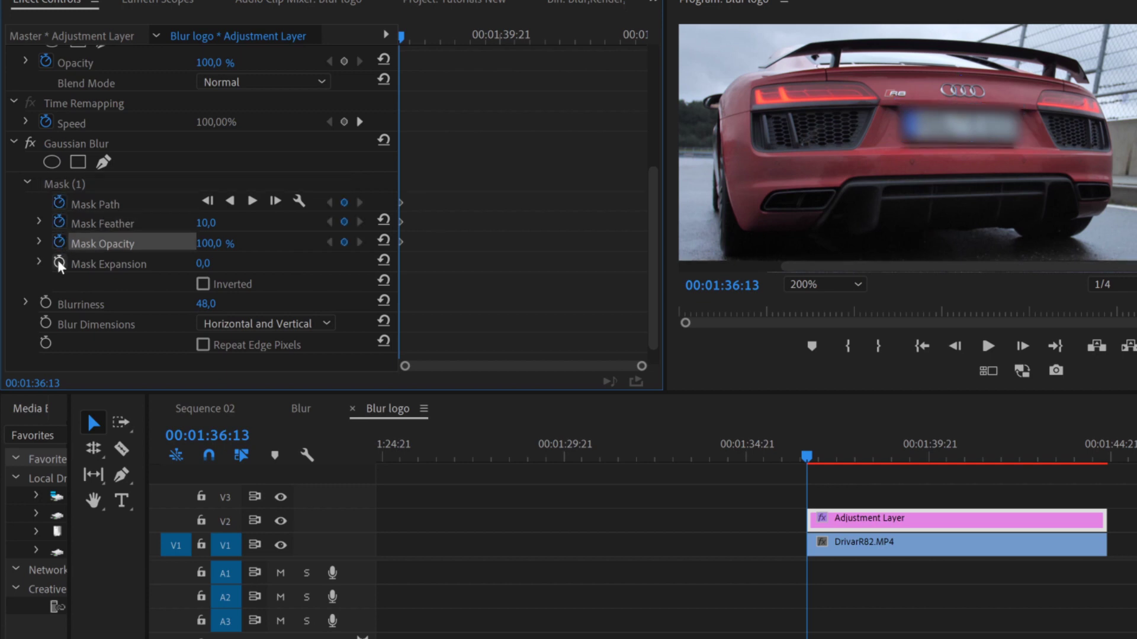
click(60, 262)
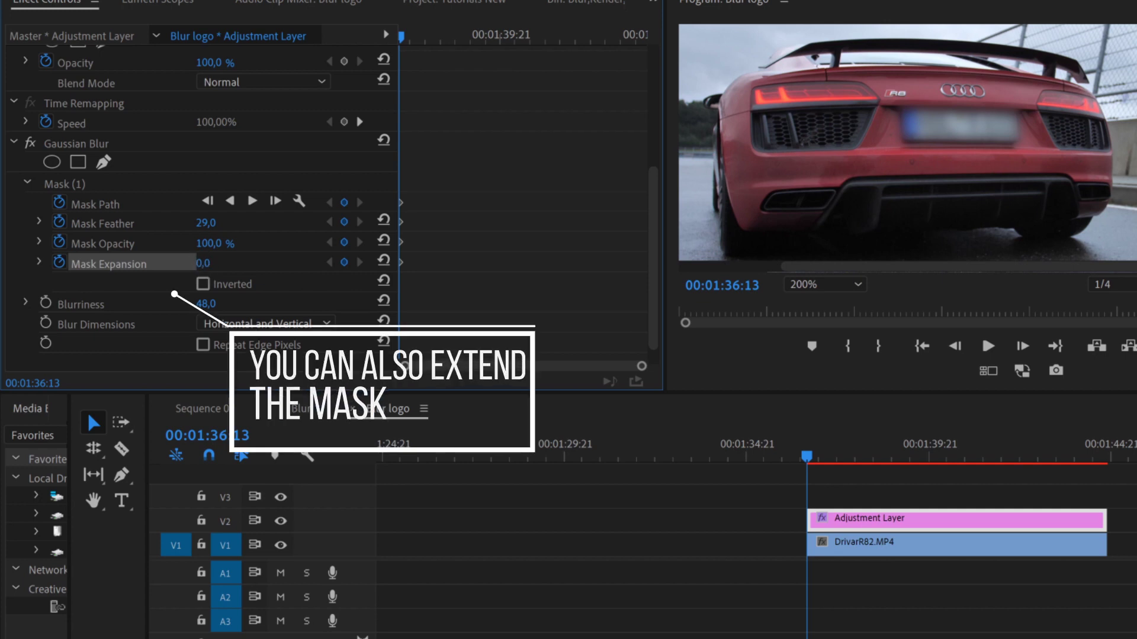
drag(205, 263, 221, 263)
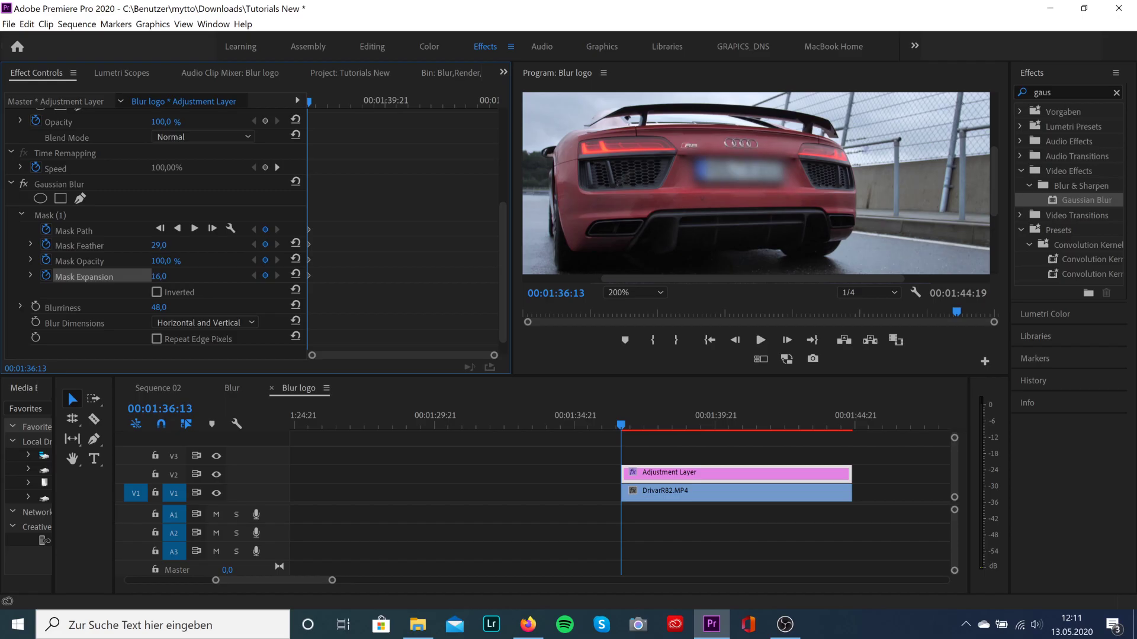
click(195, 233)
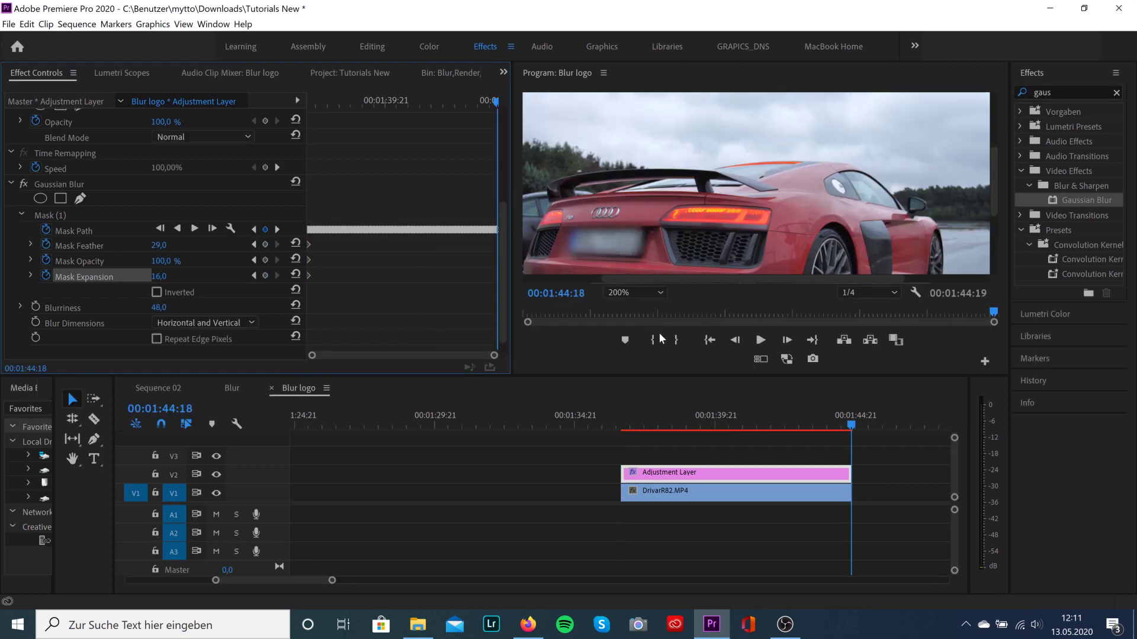
- Set the Program monitor zoom to Fit and return to the clip start
click(644, 290)
click(645, 300)
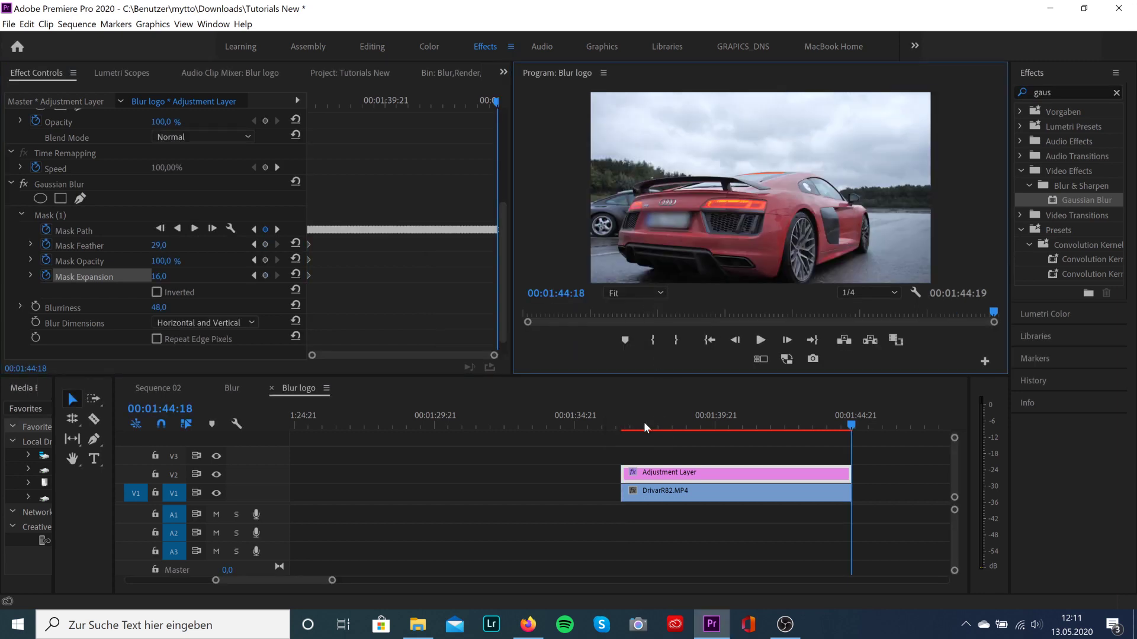
click(624, 426)
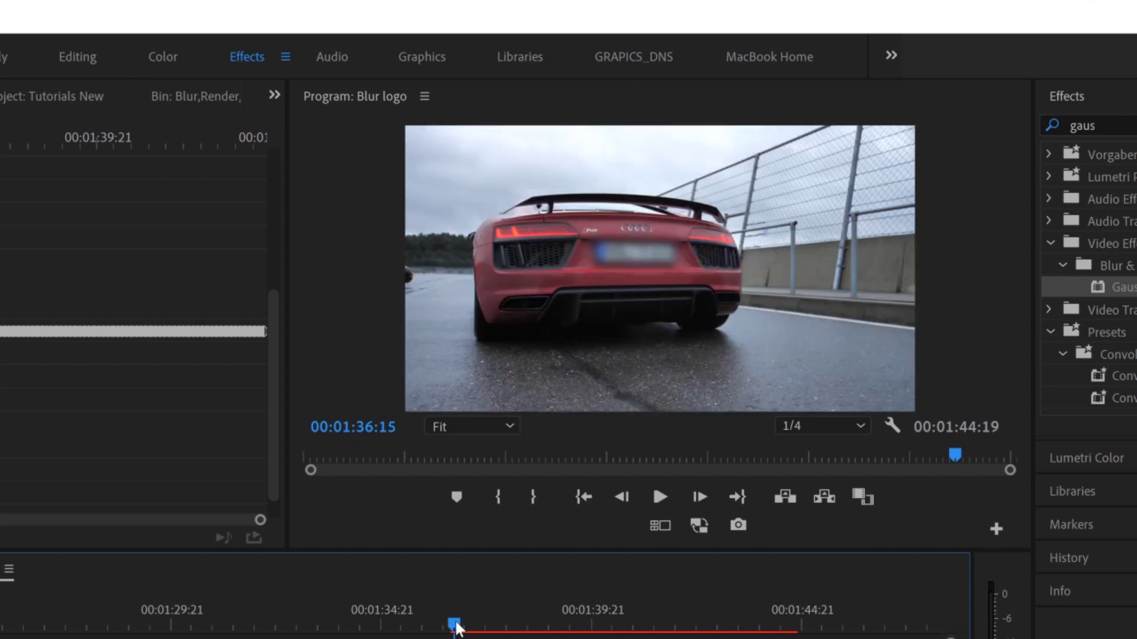
- Play the clip to confirm the plate stays blurred, then deselect the adjustment layer
key(space)
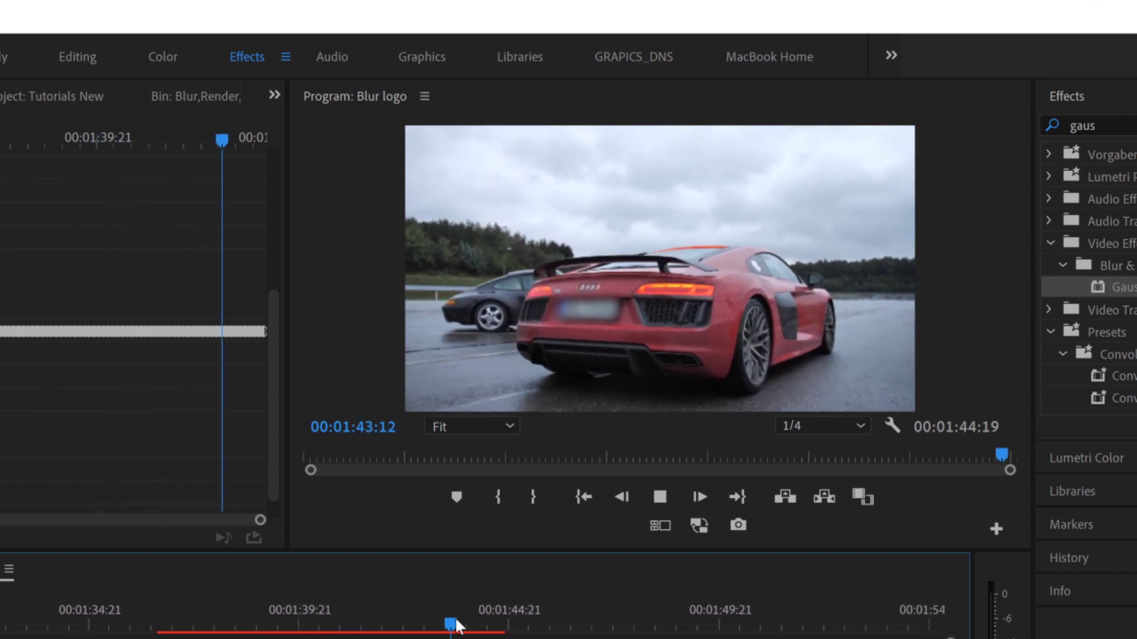
key(space)
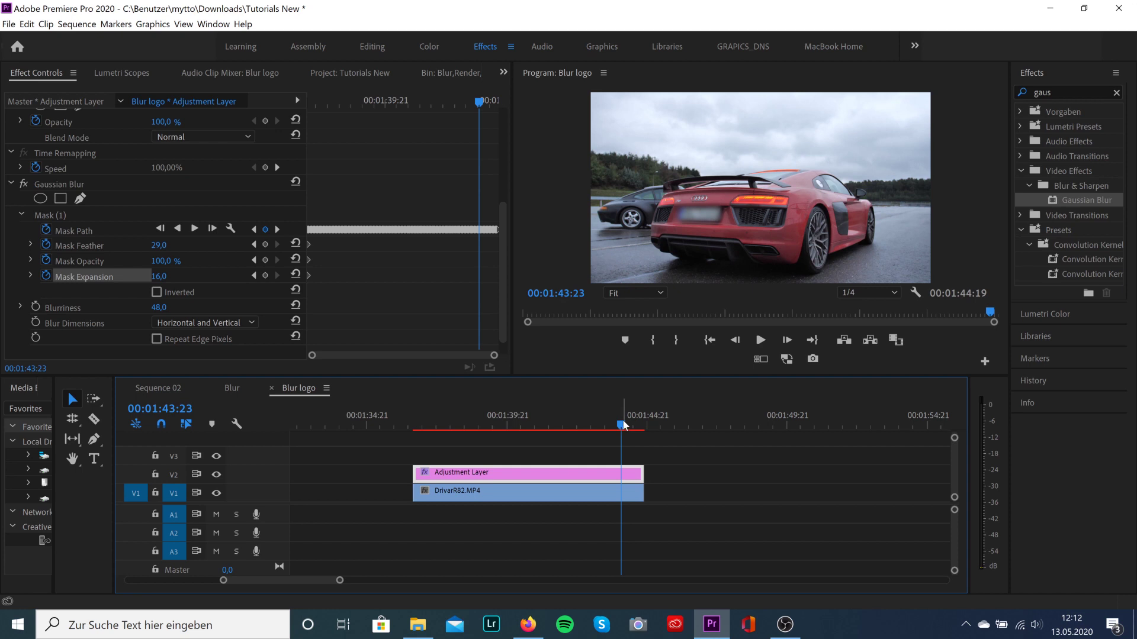
click(495, 454)
- Nest the car clip and adjustment layer into Nested Sequence 04
drag(495, 455, 508, 508)
right_click(508, 502)
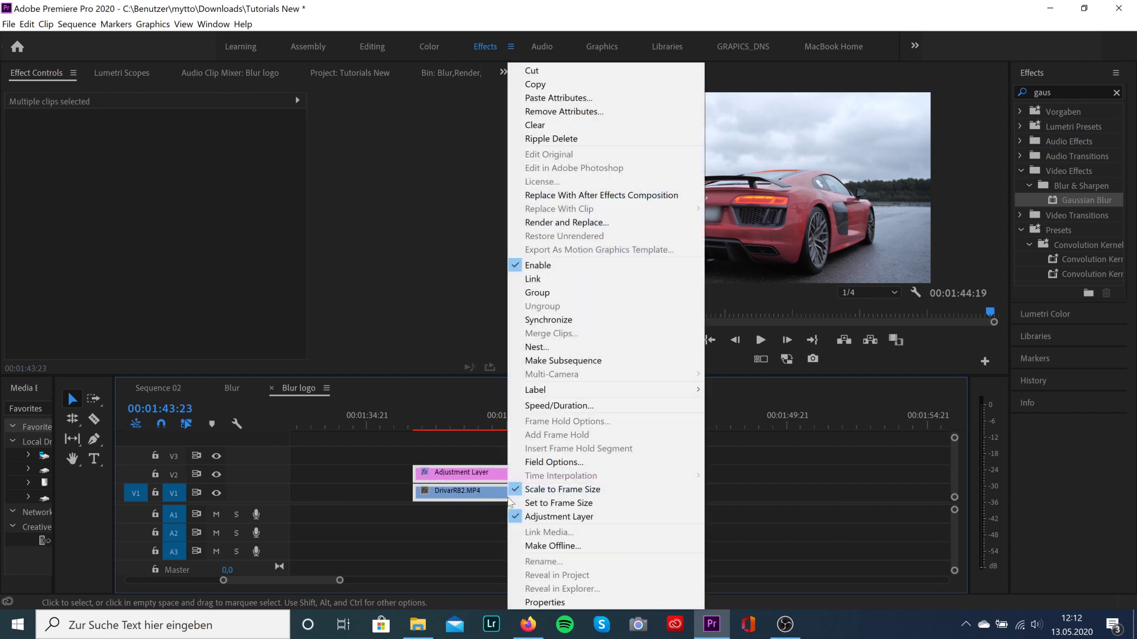
click(543, 348)
click(535, 327)
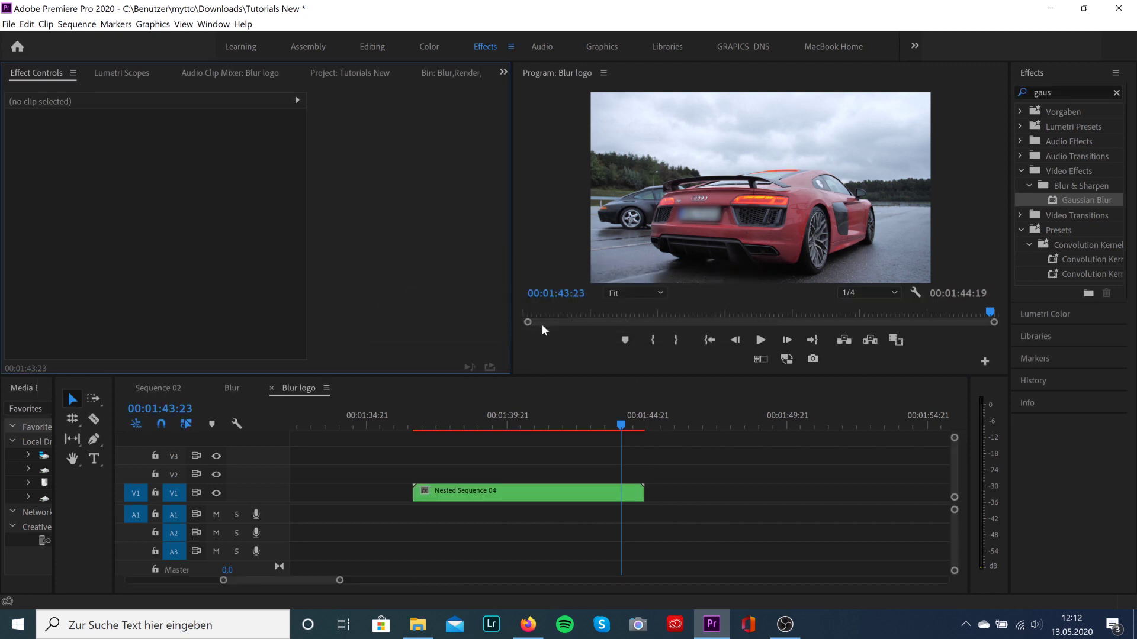
- Slow the Nested Sequence 04 clip to 60% speed and return to its start
click(479, 496)
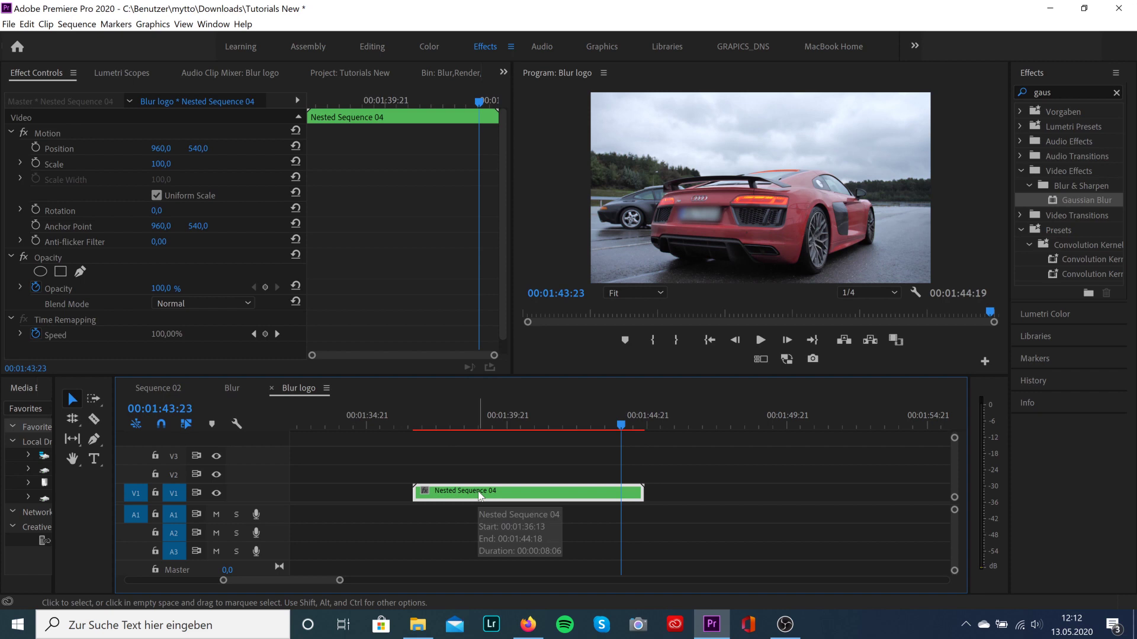
right_click(480, 496)
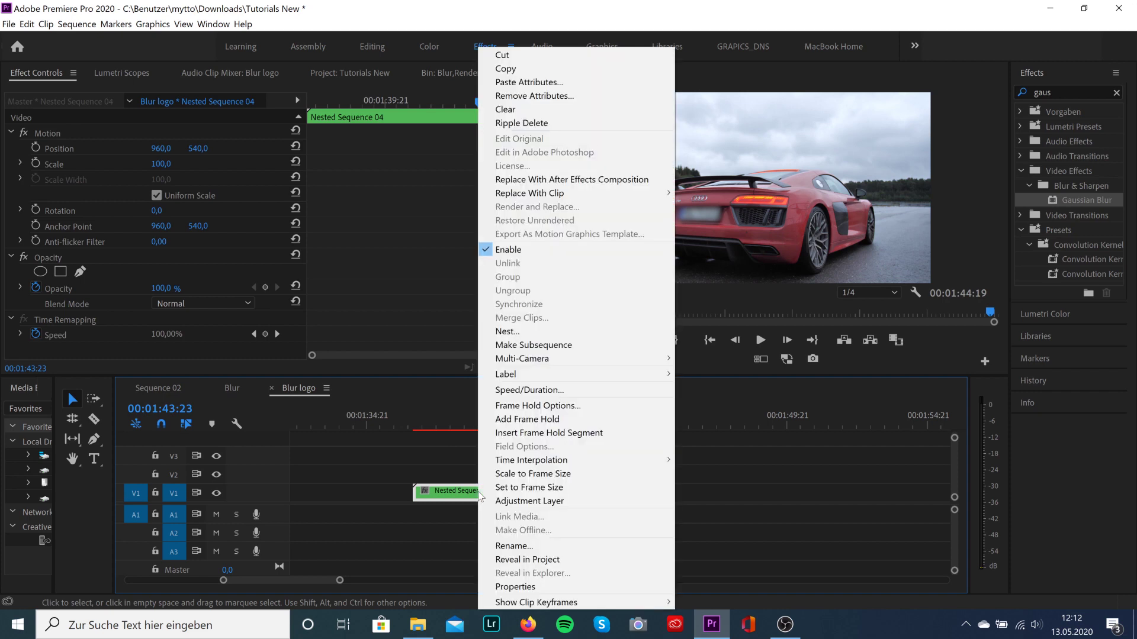
click(526, 390)
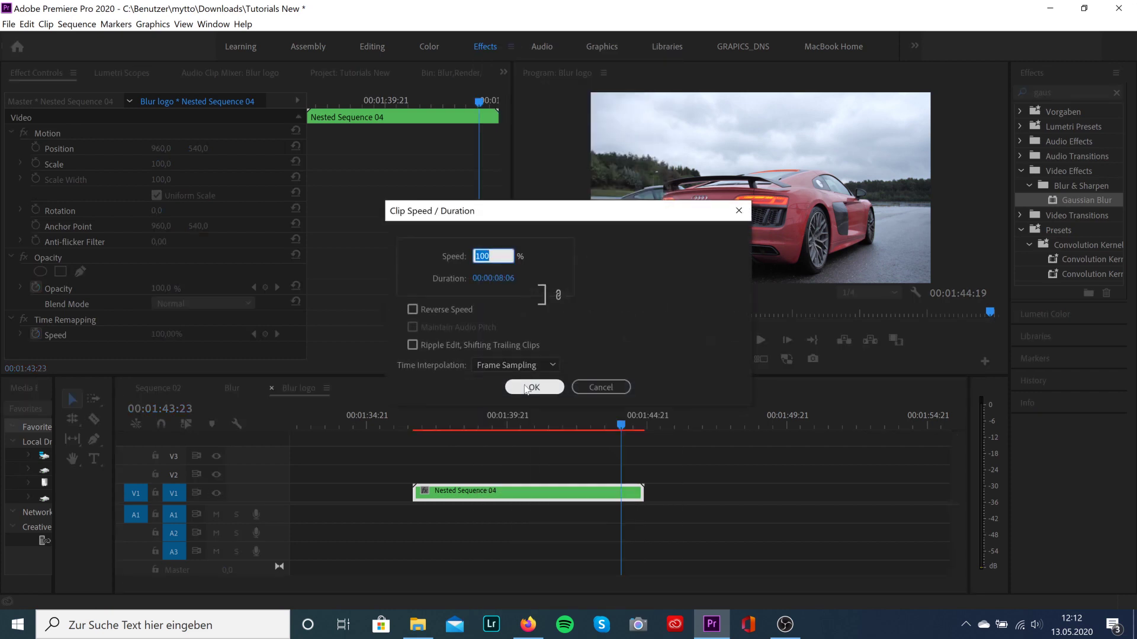
text(60)
click(526, 388)
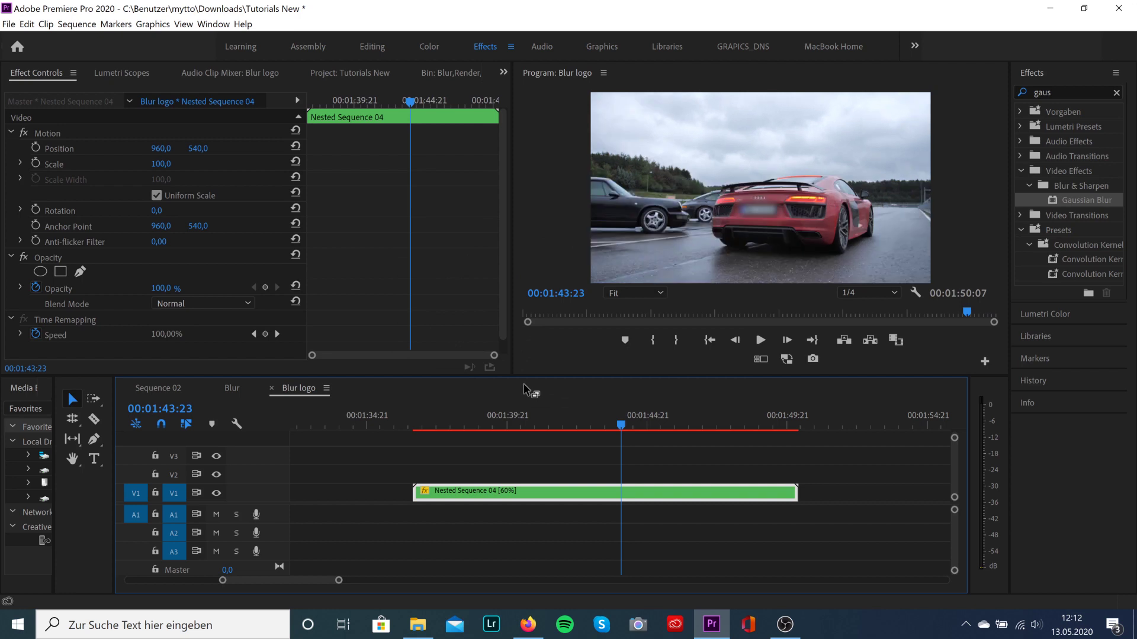
click(417, 426)
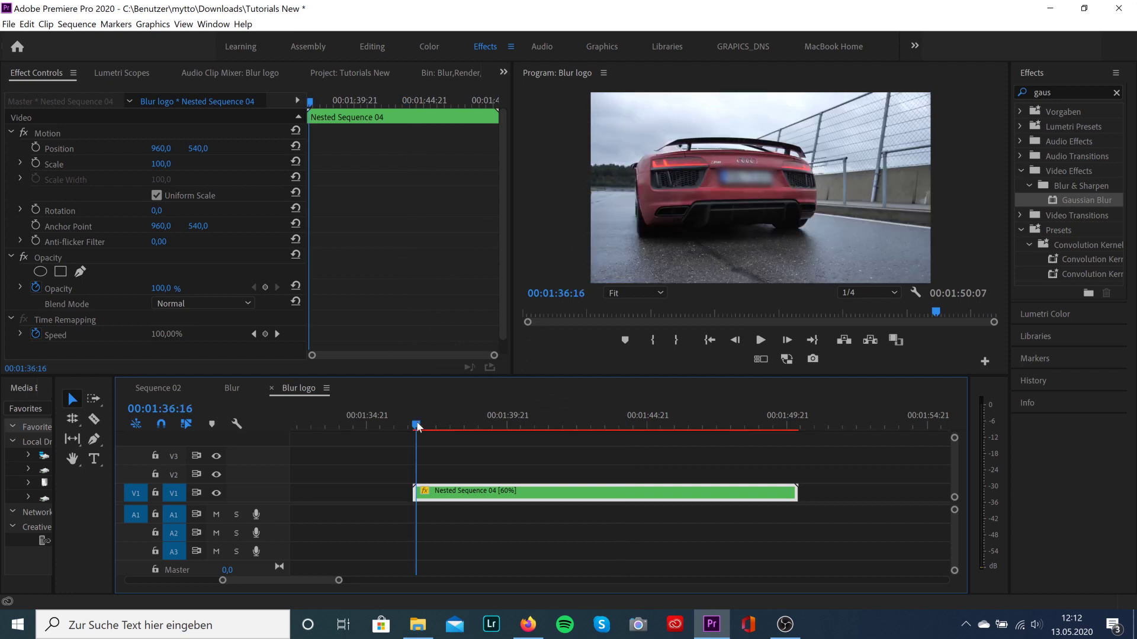